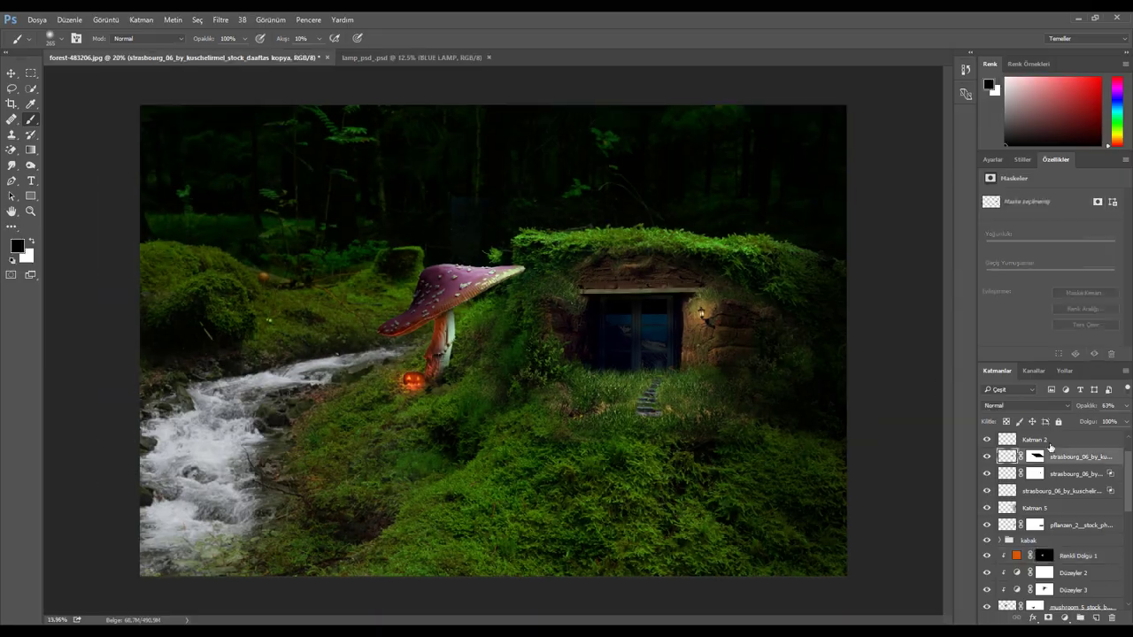
- Select the Katman 2 layer to continue building the scene
click(1051, 444)
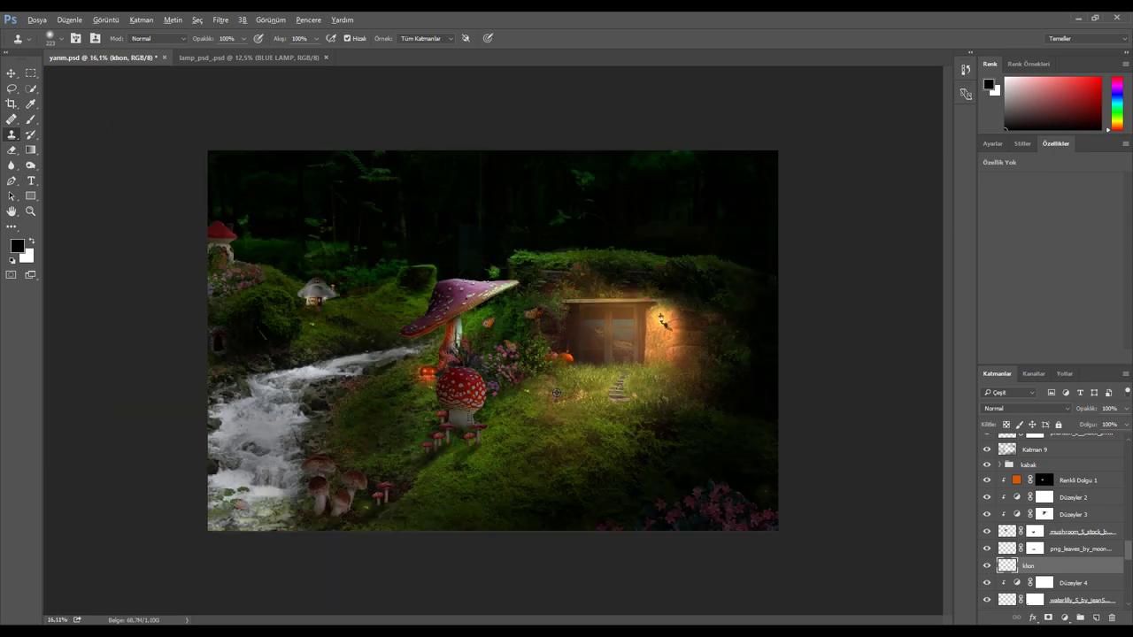
- Merge all visible layers into a new composite layer for the Nik grade
click(221, 20)
click(425, 207)
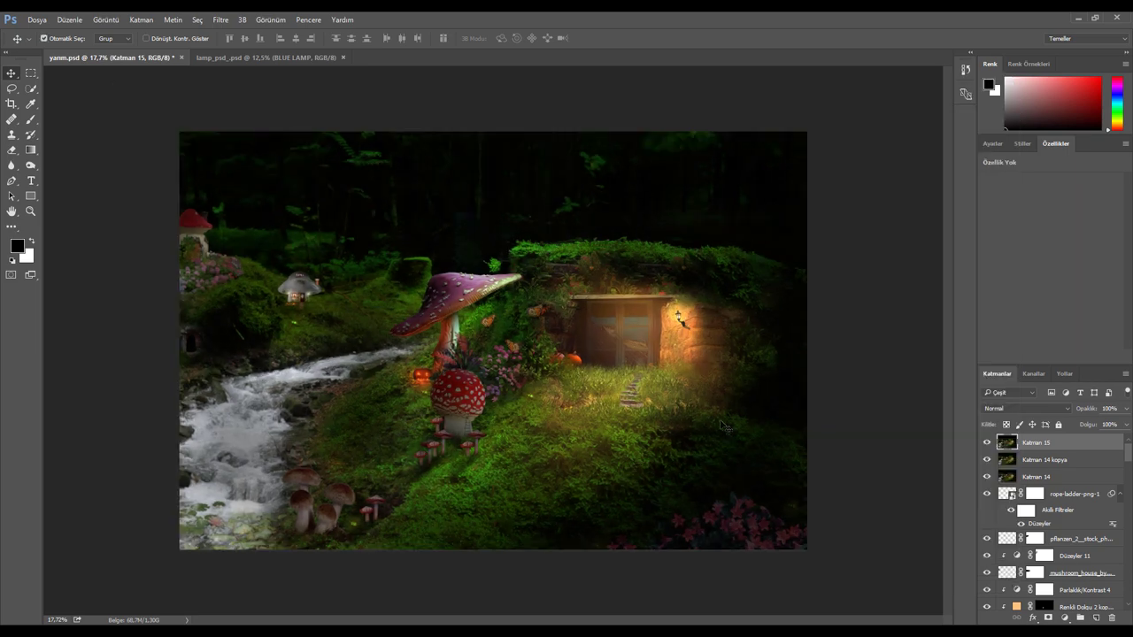
key(ctrl+shift+a)
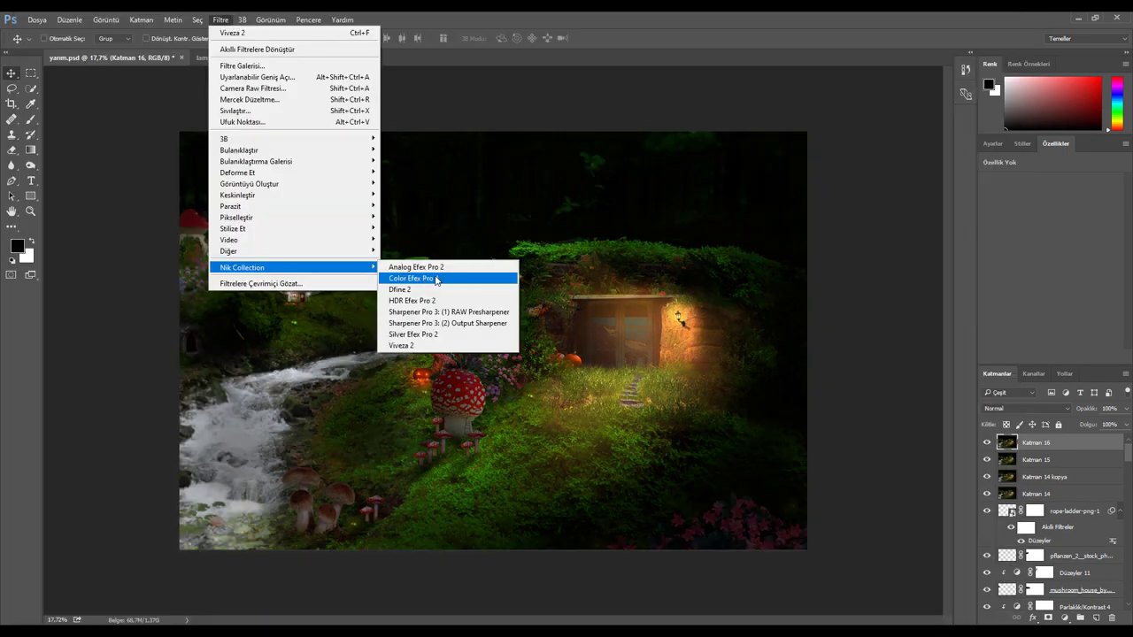